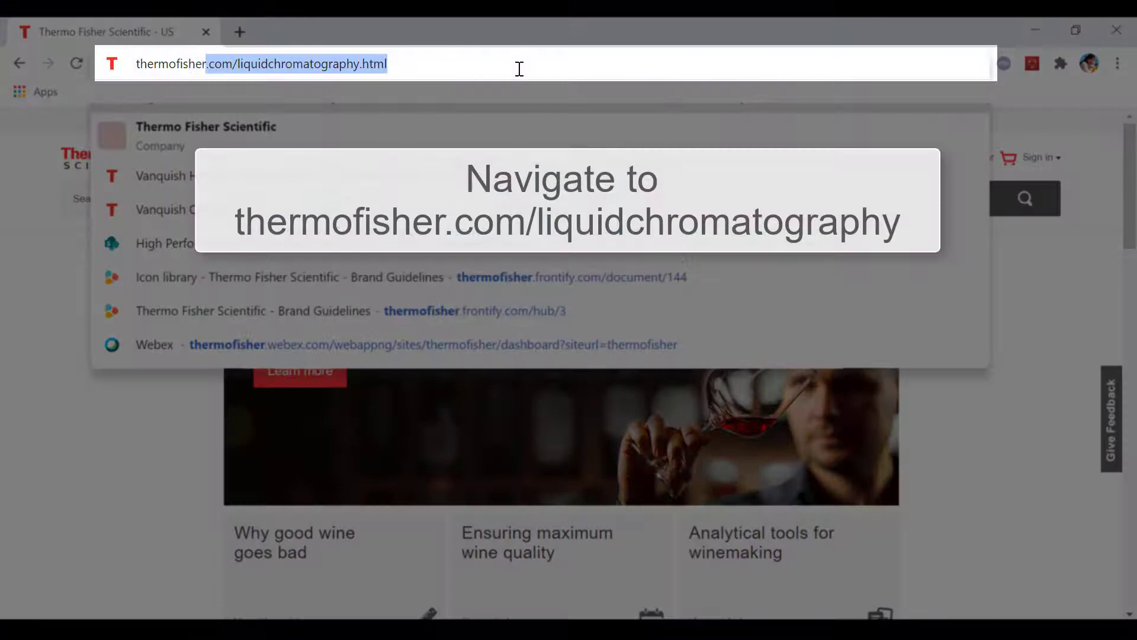
# Step: Load thermofisher.com/liquidchromatography in Chrome
pyautogui.write('.com/liquid')
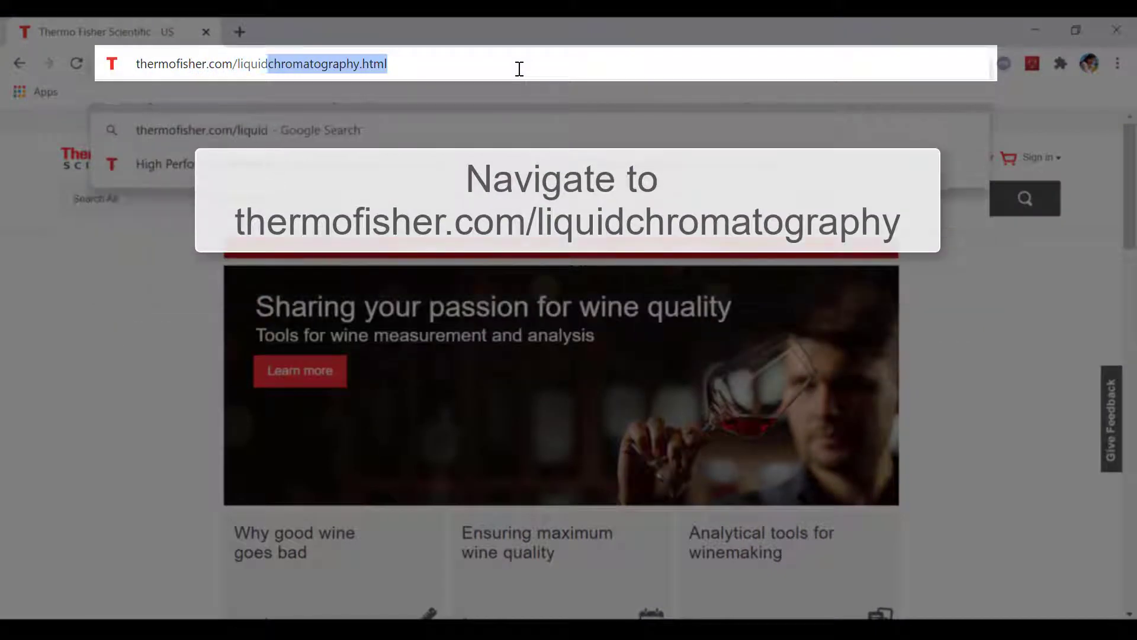
pyautogui.write('chromatography')
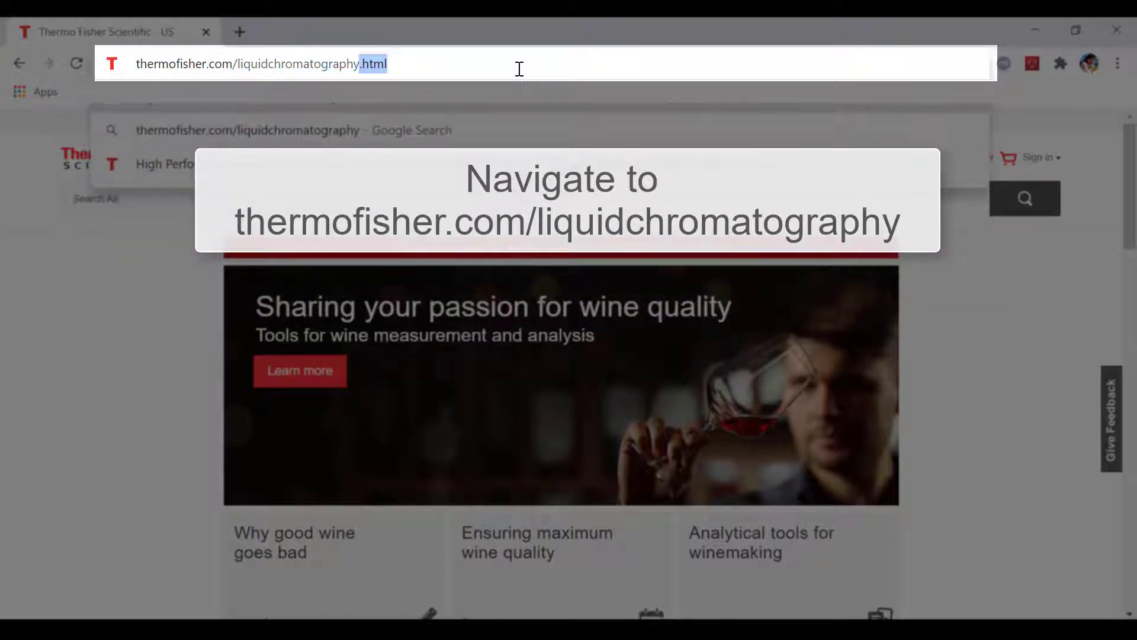
pyautogui.press('Return')
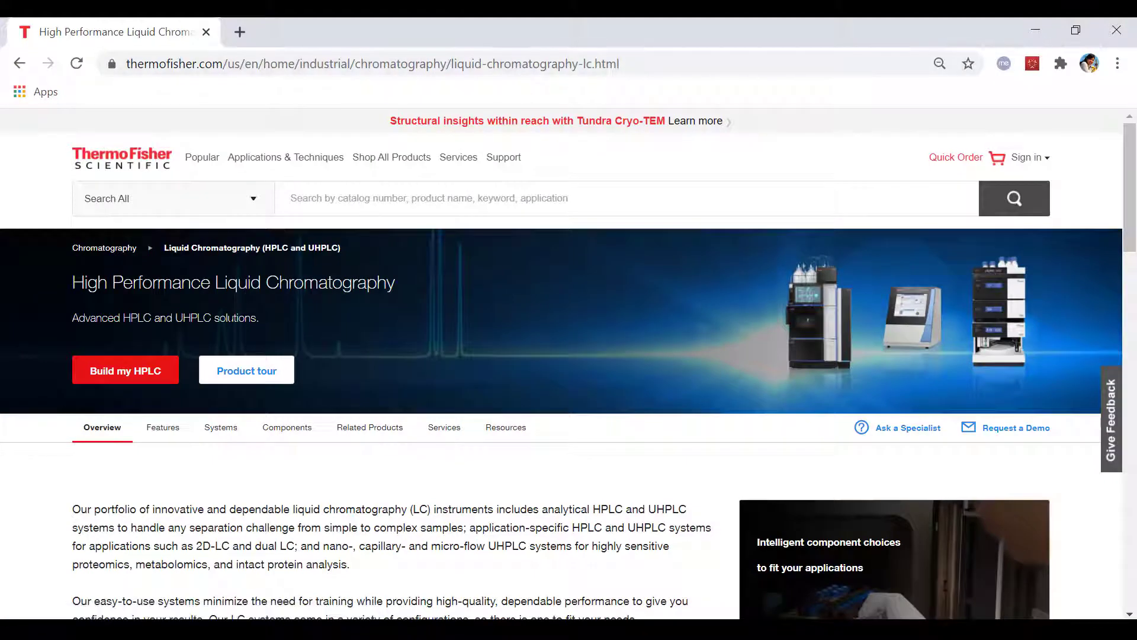
# Step: Start the HPLC builder, compare the available pumps, and choose Binary Pump C
pyautogui.click(151, 378)
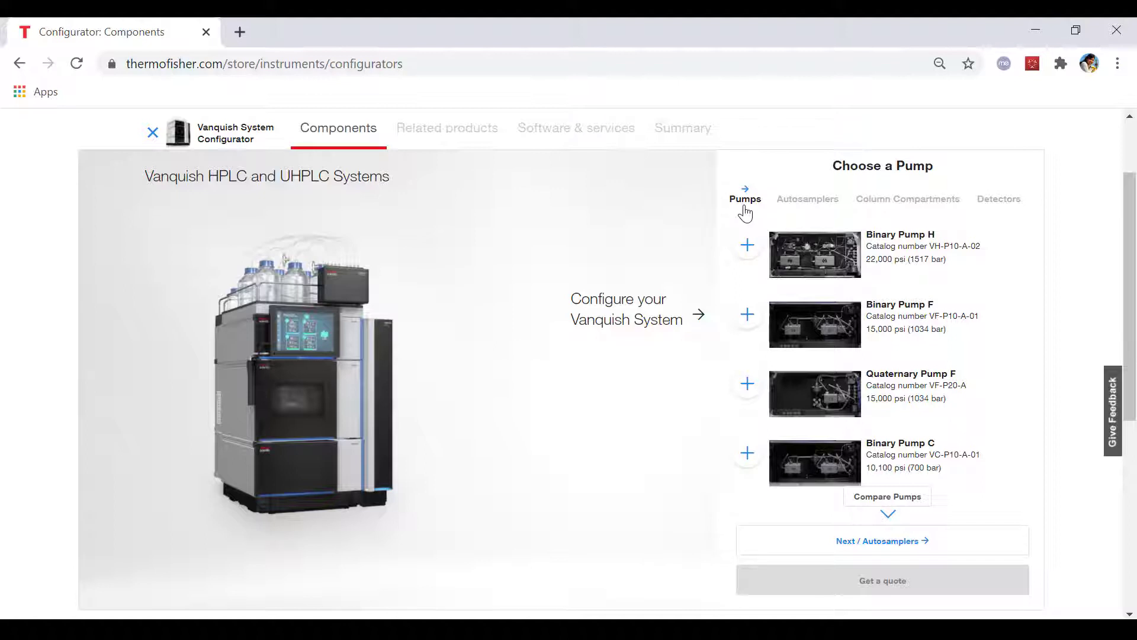
pyautogui.moveTo(879, 356)
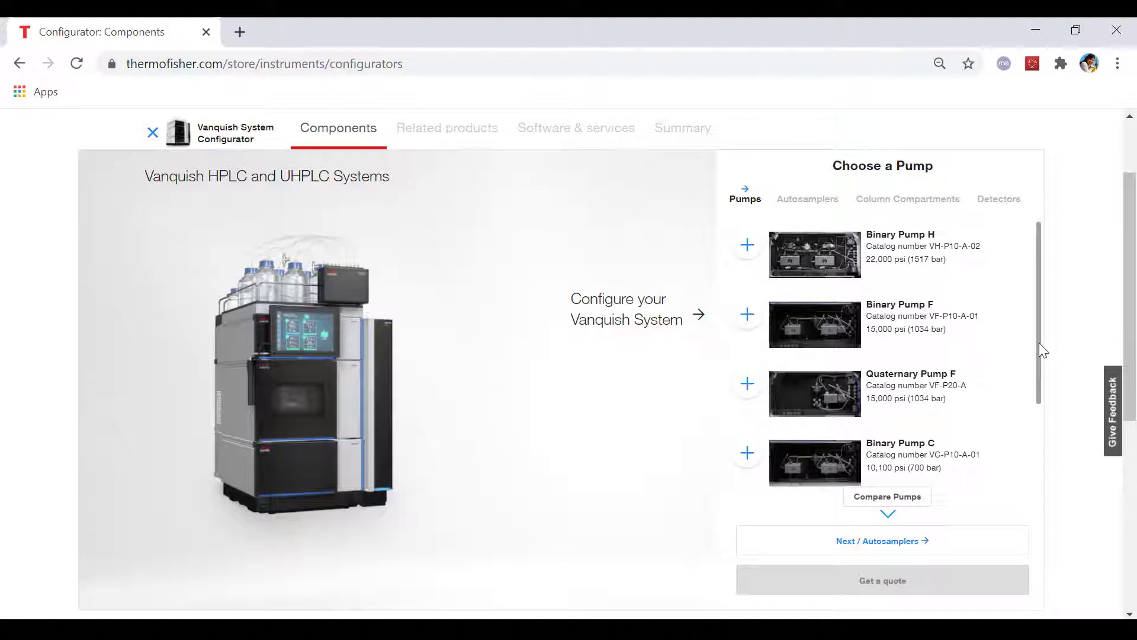
pyautogui.moveTo(1040, 345); pyautogui.dragTo(1036, 444)
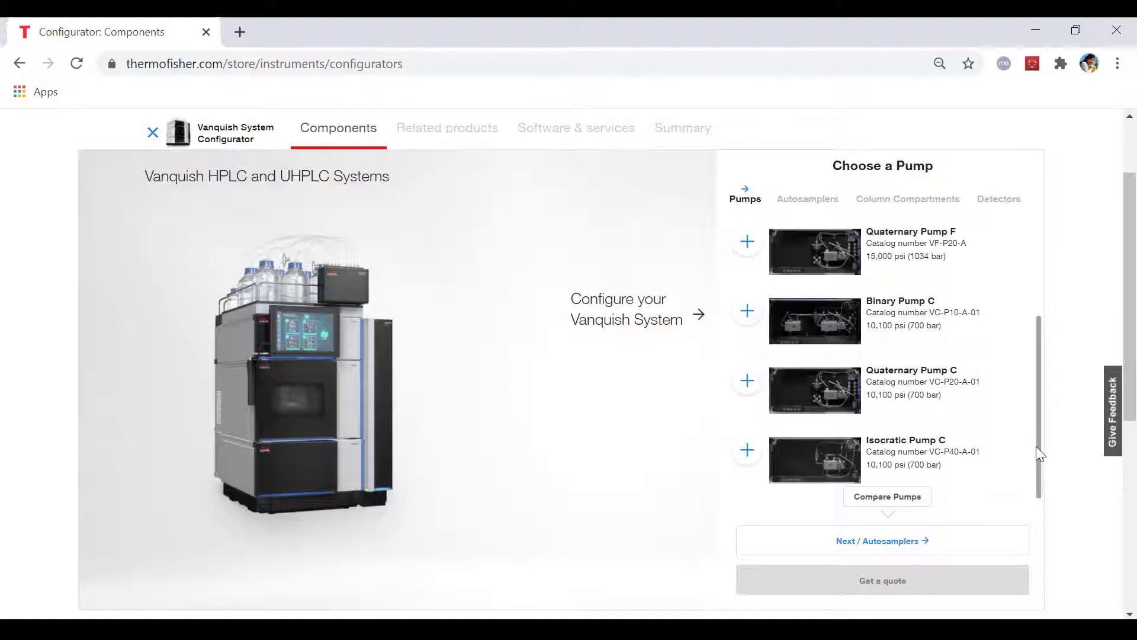
pyautogui.click(887, 497)
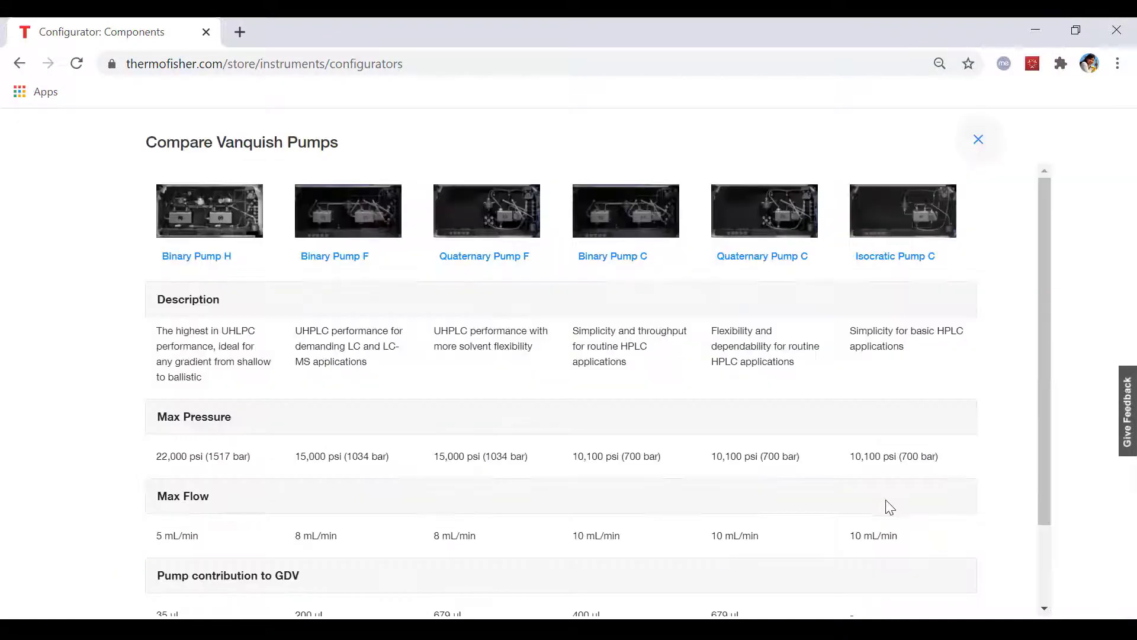
pyautogui.moveTo(1041, 480); pyautogui.dragTo(1047, 539)
pyautogui.click(980, 143)
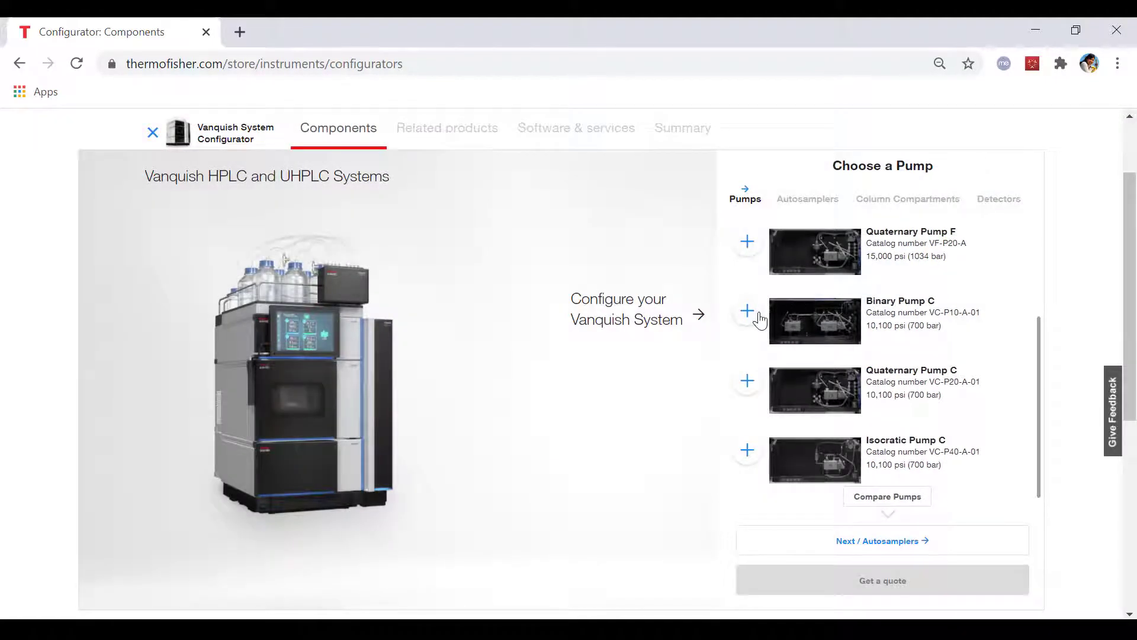
pyautogui.click(758, 317)
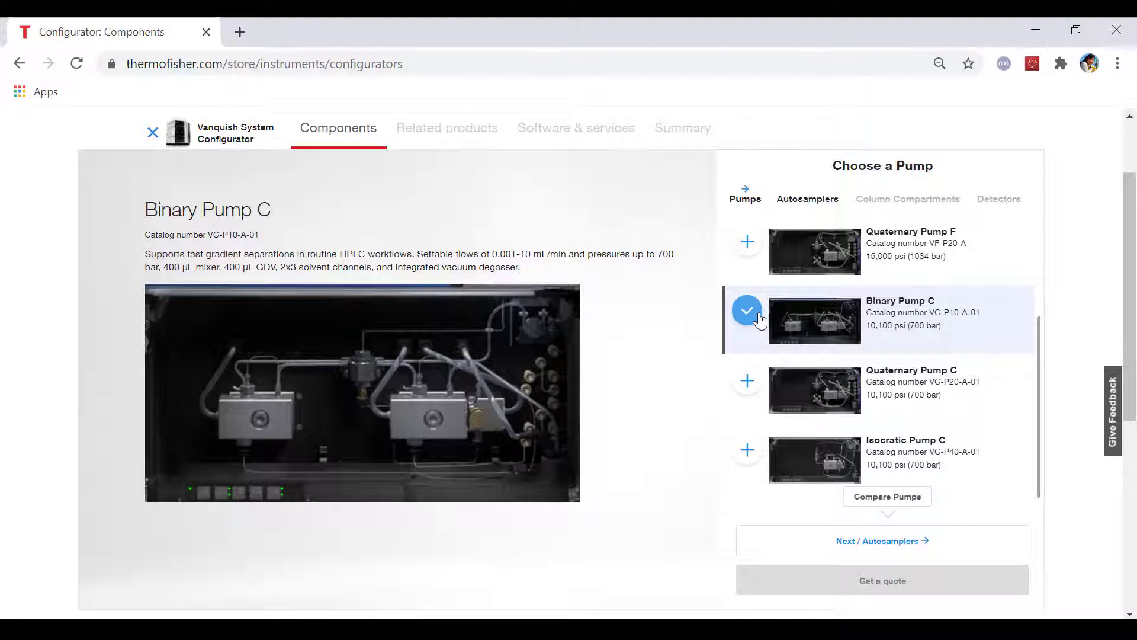
# Step: Select Split Sampler CT as the autosampler, then move on to column compartments
pyautogui.click(855, 548)
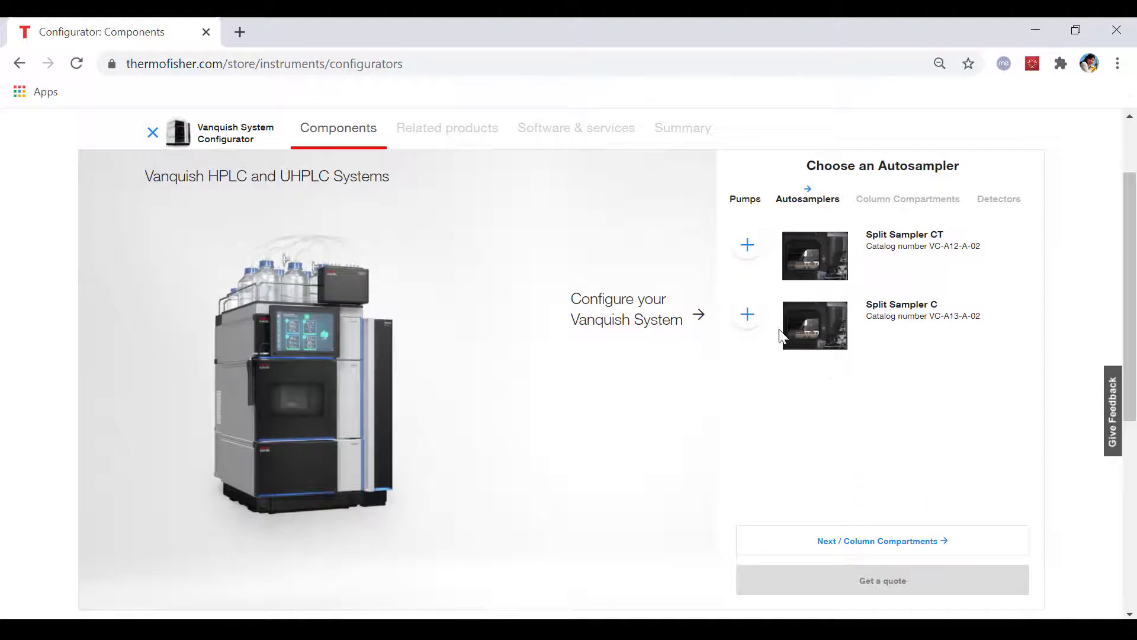
pyautogui.click(748, 315)
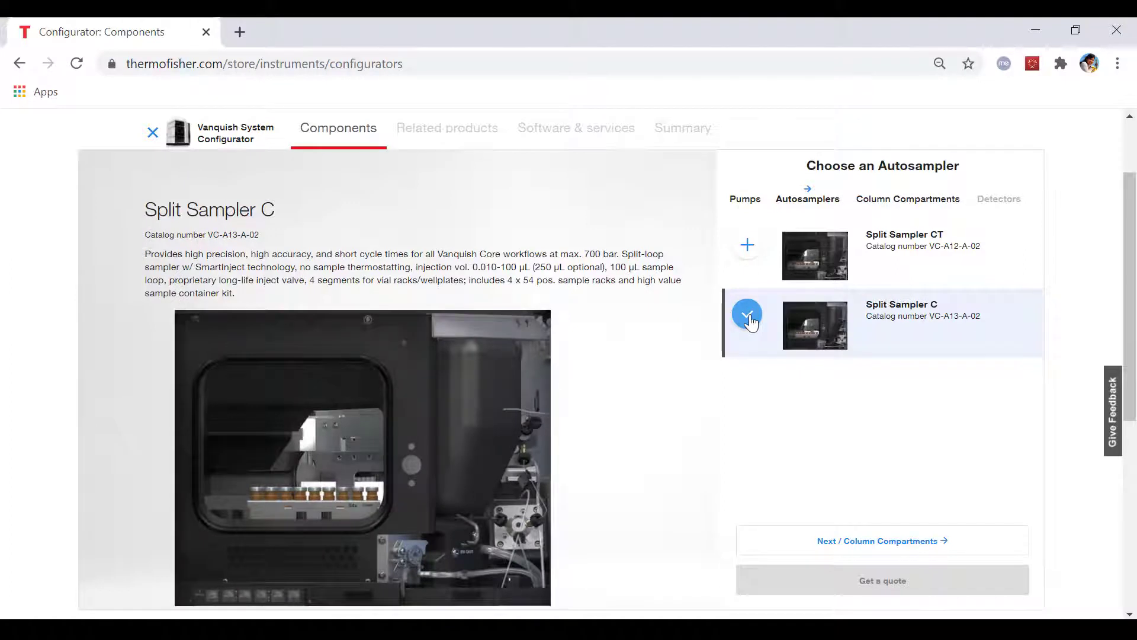
pyautogui.click(746, 247)
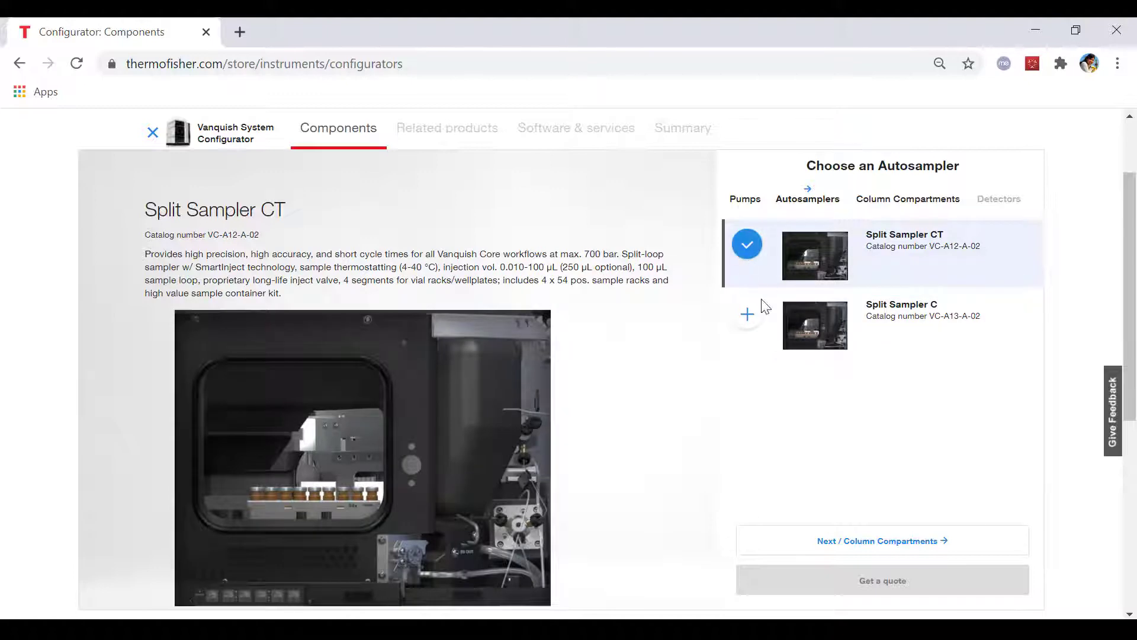
pyautogui.click(930, 553)
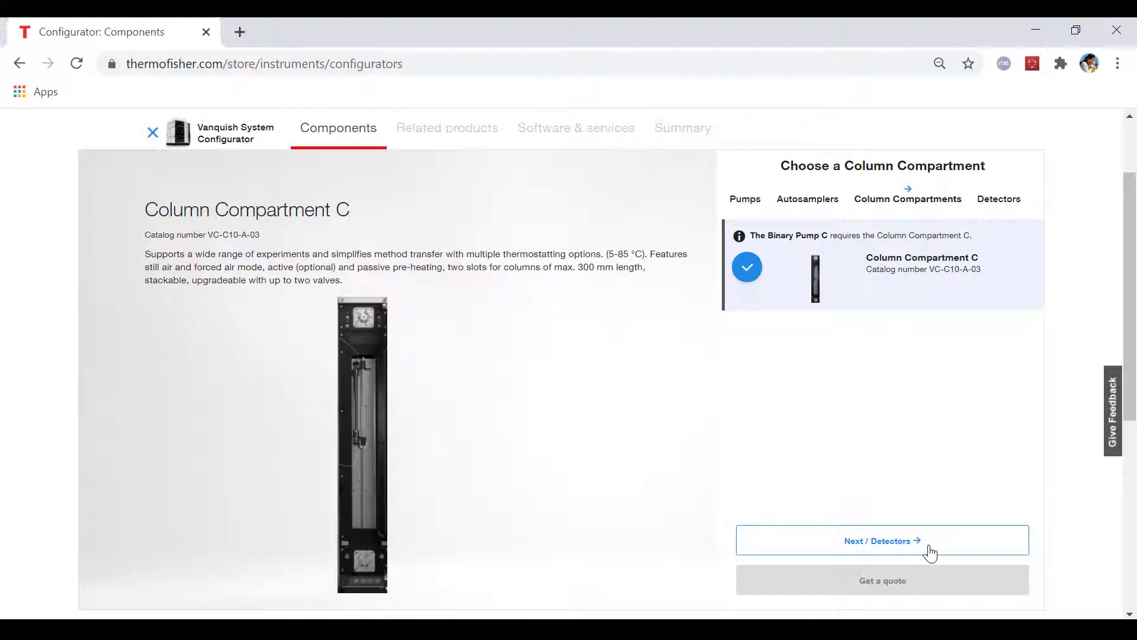
# Step: Add Diode Array Detector FG from the detectors list
pyautogui.click(930, 553)
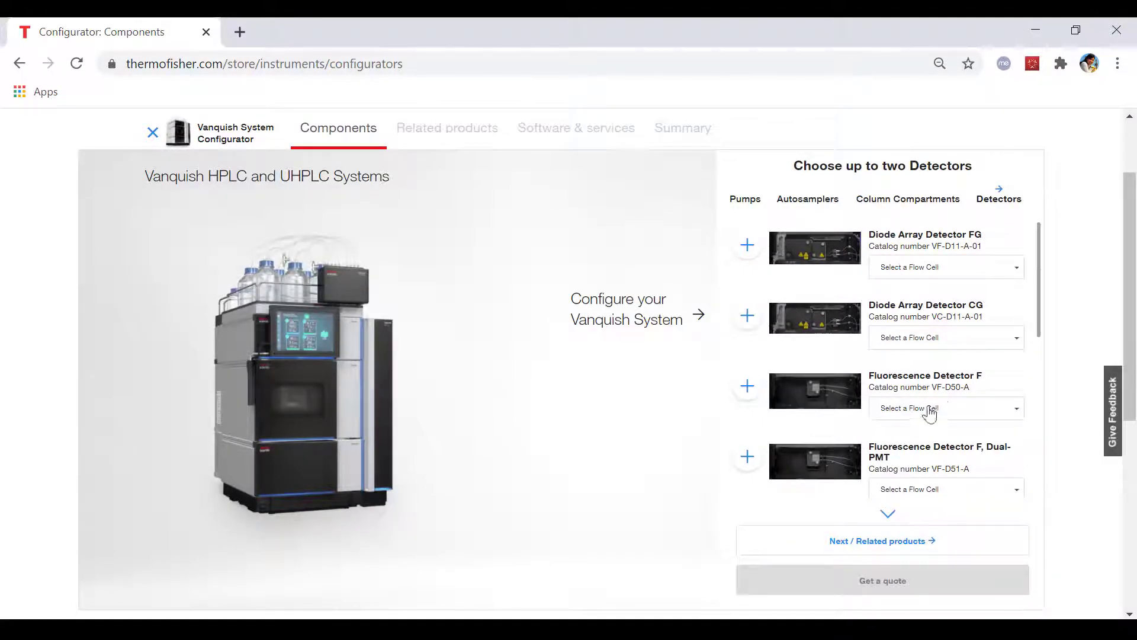
pyautogui.moveTo(1040, 320); pyautogui.dragTo(1031, 465)
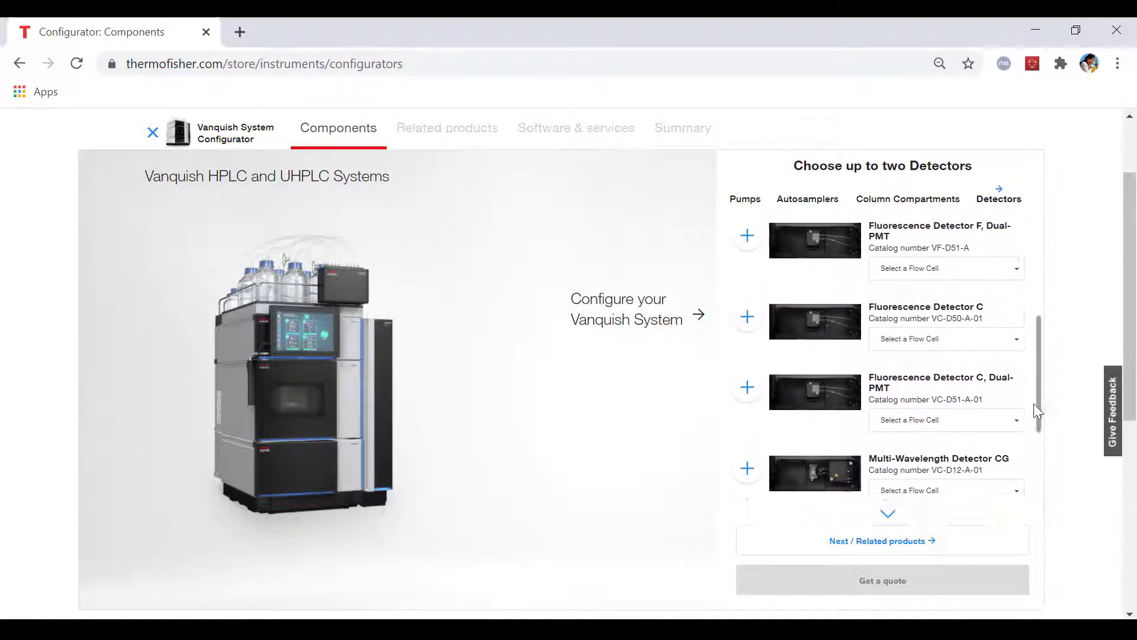
pyautogui.moveTo(1030, 457); pyautogui.dragTo(1038, 309)
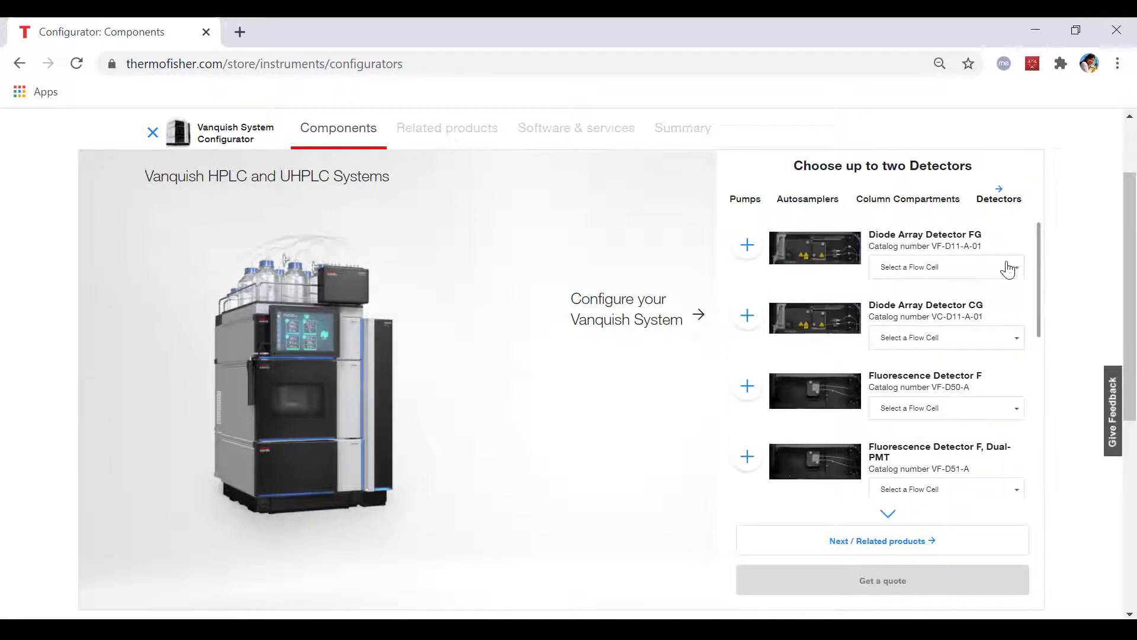
pyautogui.click(747, 245)
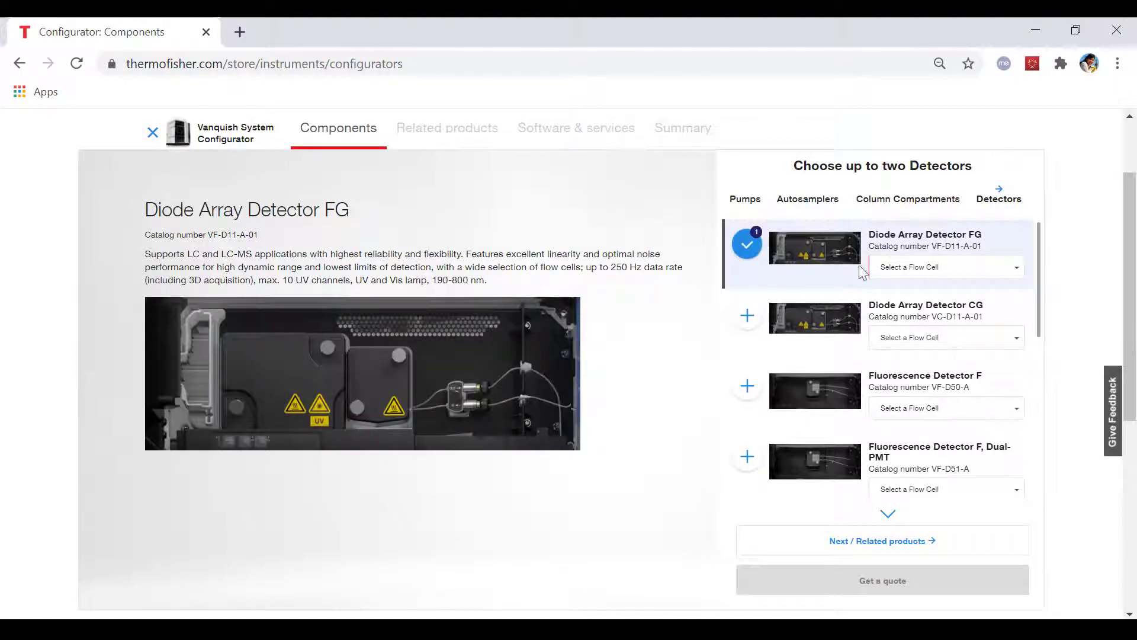
# Step: Fit the detector with the Standard bio, 13 µL flow cell
pyautogui.click(973, 275)
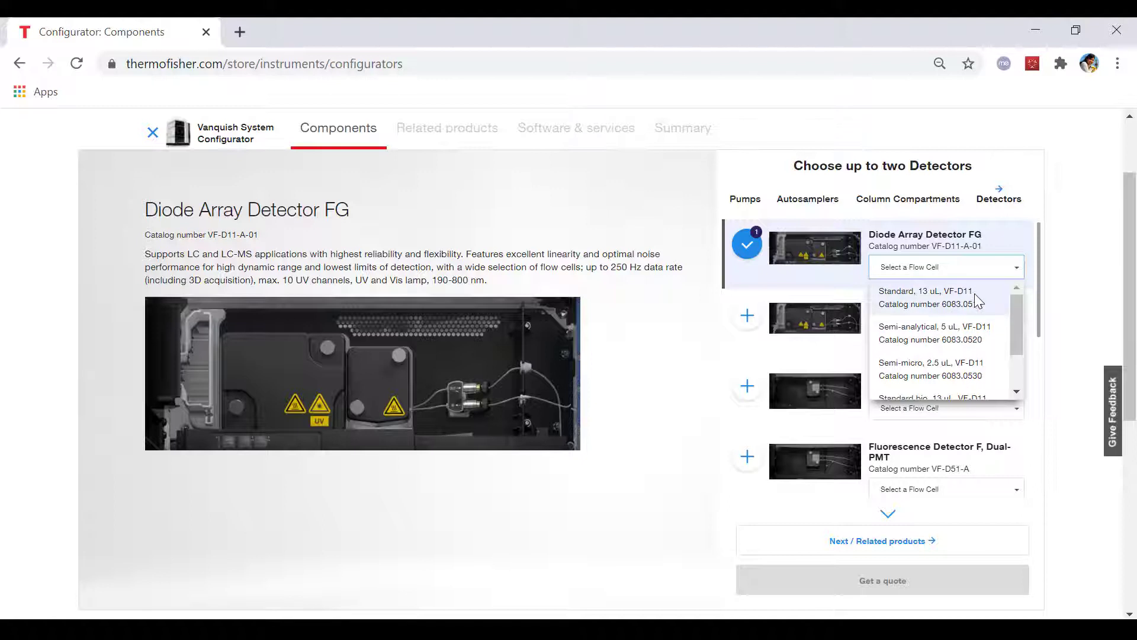
pyautogui.click(979, 299)
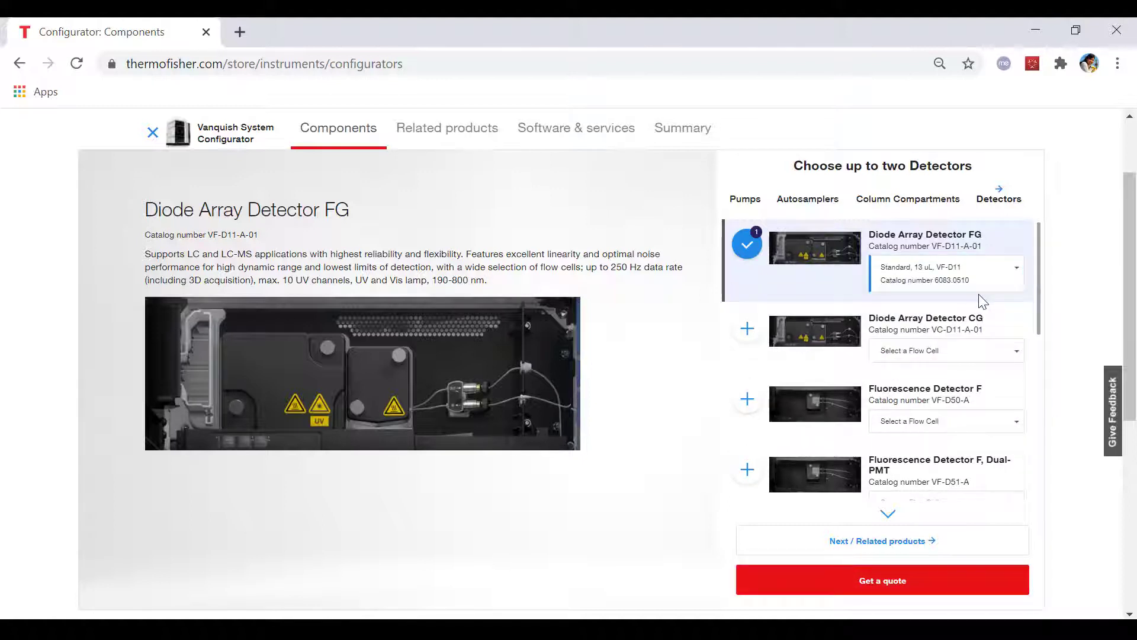
pyautogui.click(1017, 288)
pyautogui.scroll(-1, 1011, 336)
pyautogui.scroll(-1, 1008, 364)
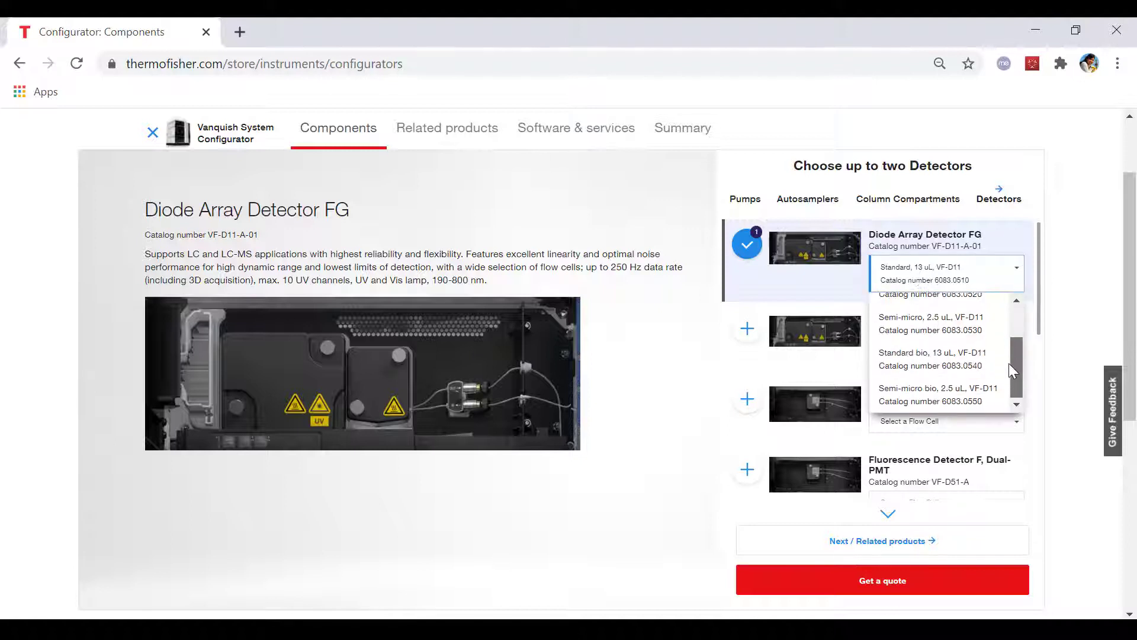
pyautogui.click(928, 362)
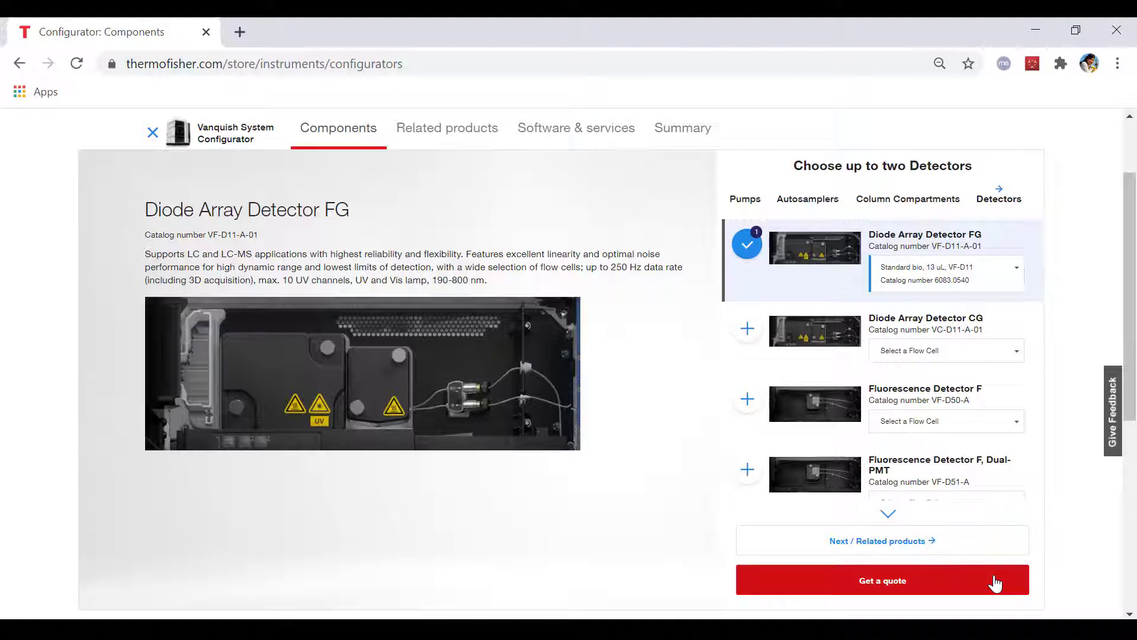
# Step: Add the Vanquish User Interface from the Vanquish accessories
pyautogui.click(993, 550)
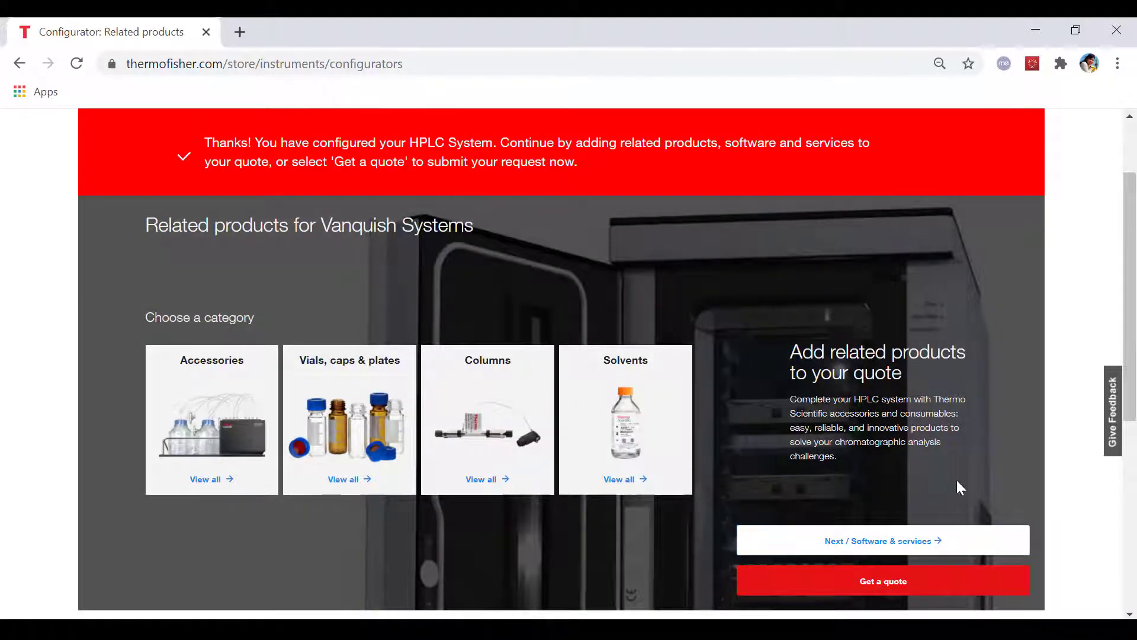
pyautogui.click(256, 422)
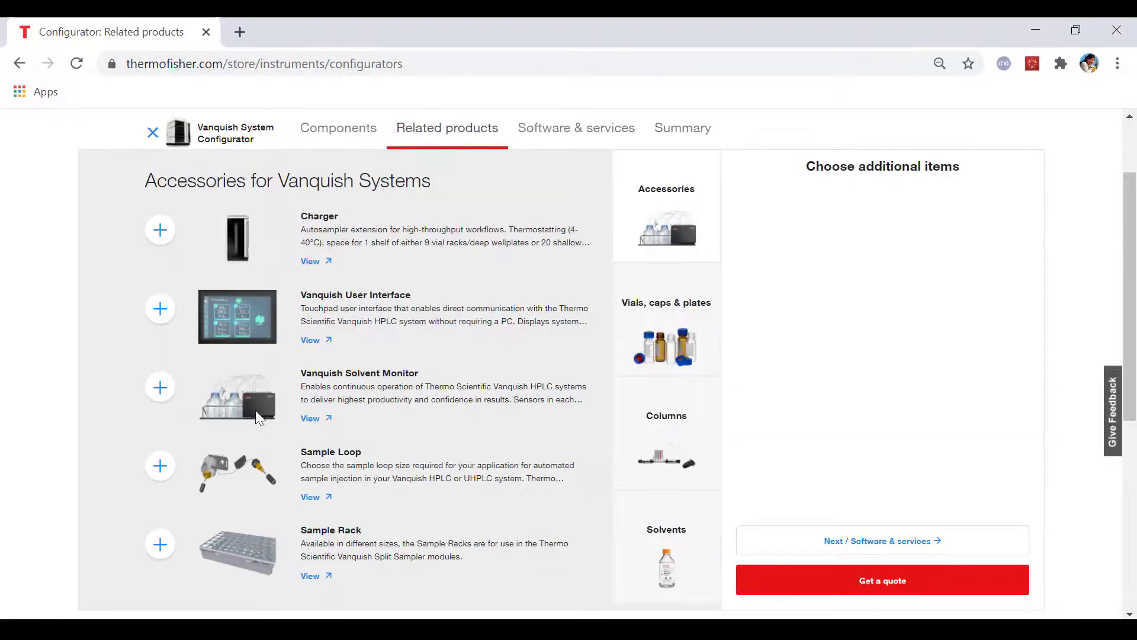
pyautogui.click(160, 309)
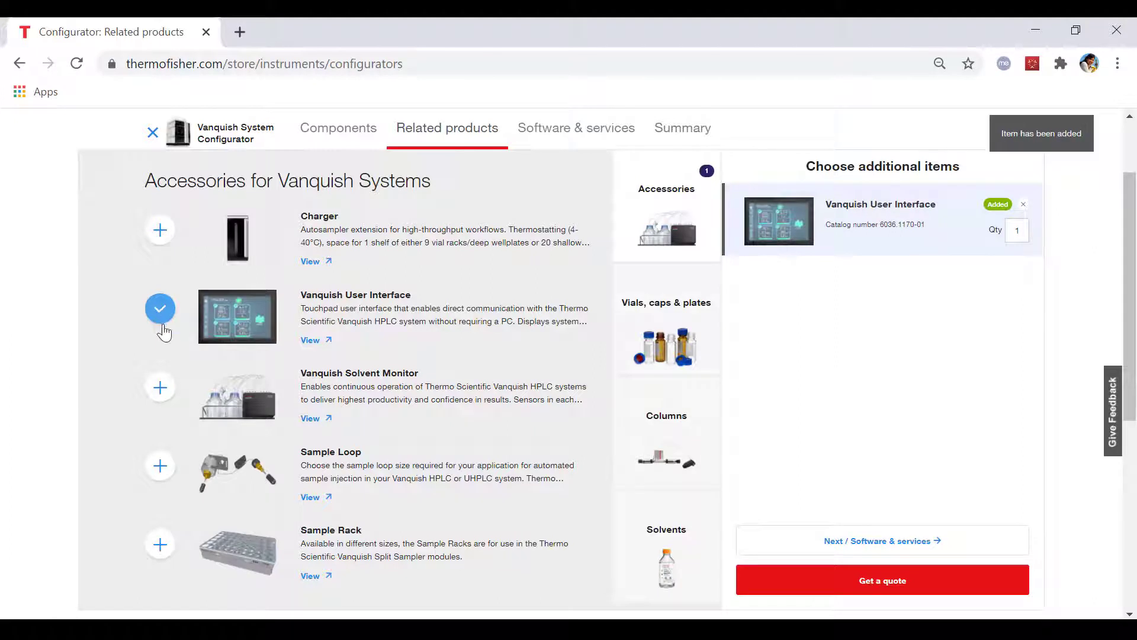
# Step: Add a 250 µL Sample Loop with quantity 2
pyautogui.click(161, 466)
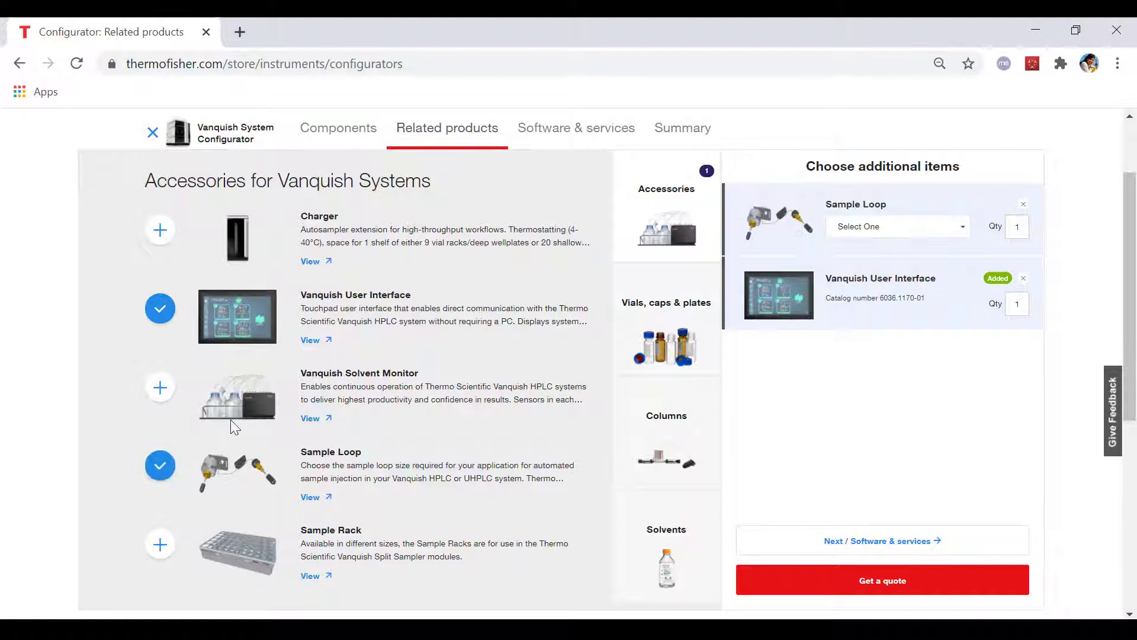
pyautogui.click(936, 236)
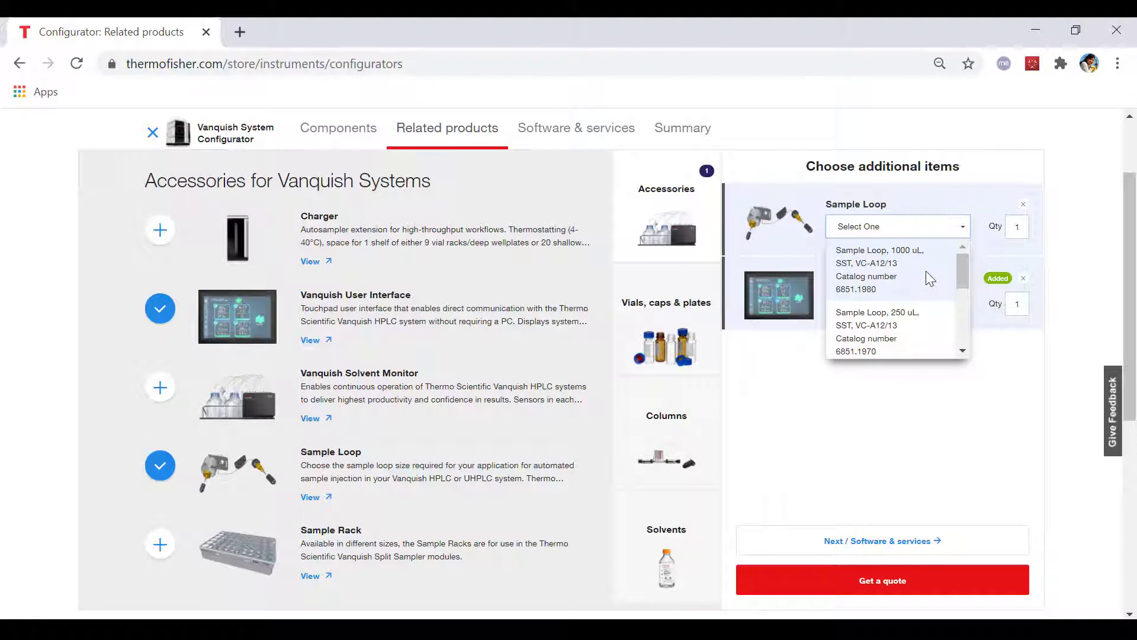
pyautogui.click(910, 331)
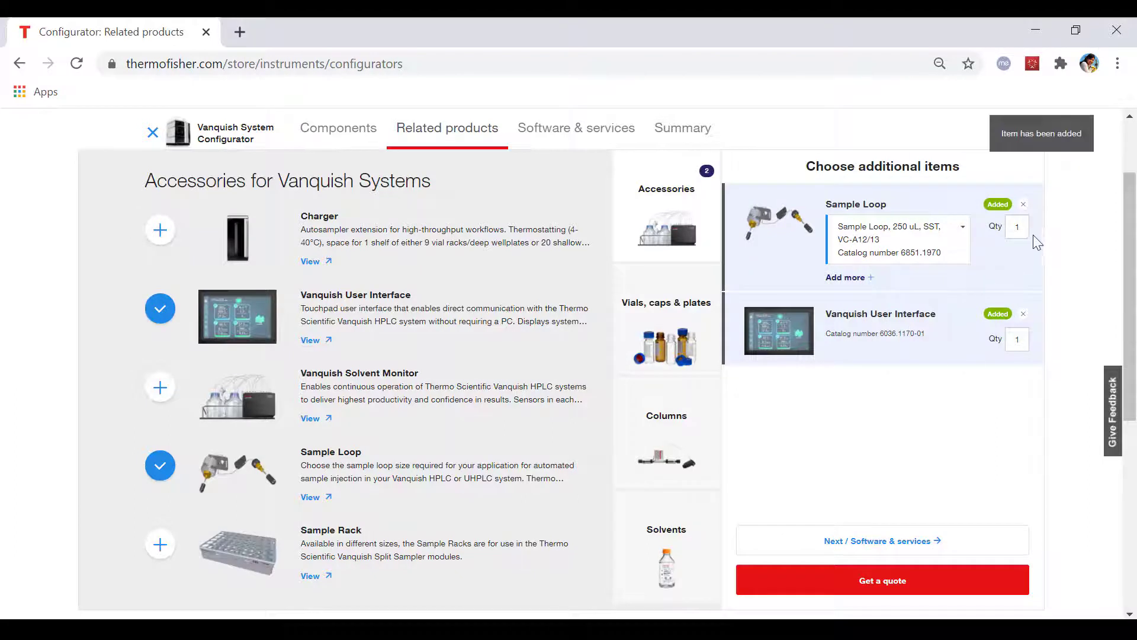
pyautogui.moveTo(1028, 232); pyautogui.dragTo(1009, 231)
pyautogui.write('2')
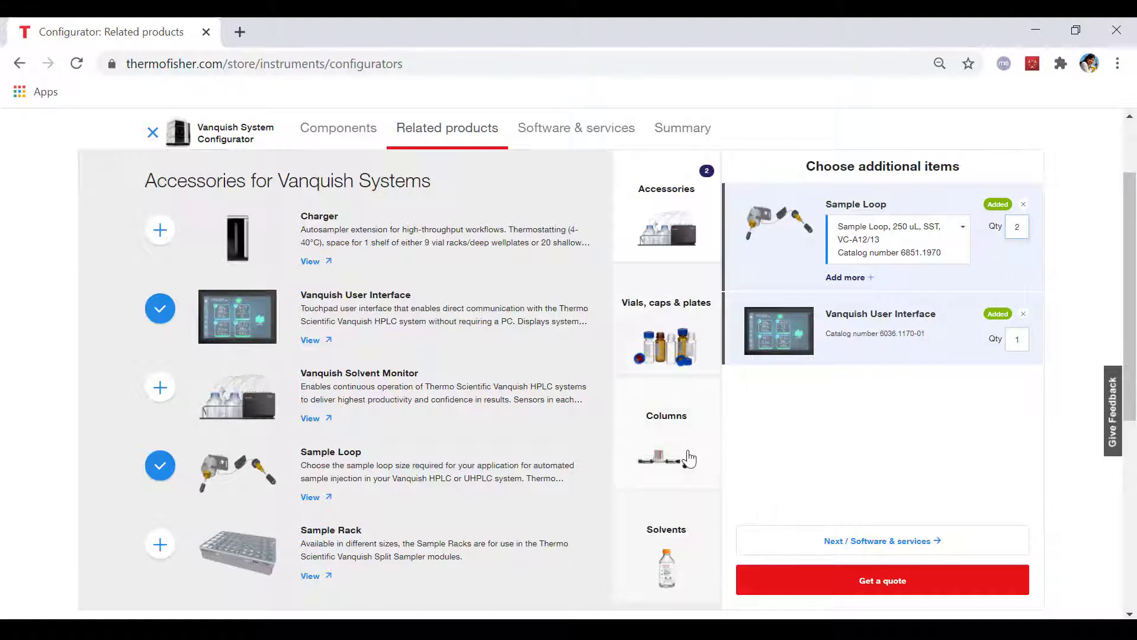
# Step: Add the Hypersil GOLD C18 column (5 µm, 4.6 x 250 mm) with quantity 2
pyautogui.click(689, 460)
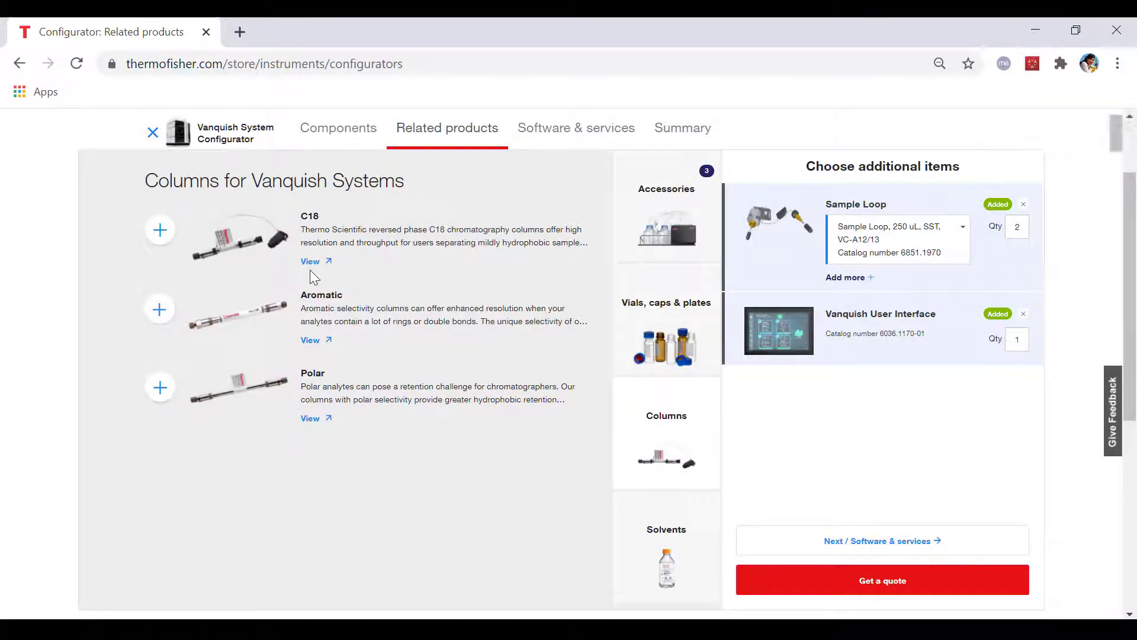
pyautogui.click(159, 231)
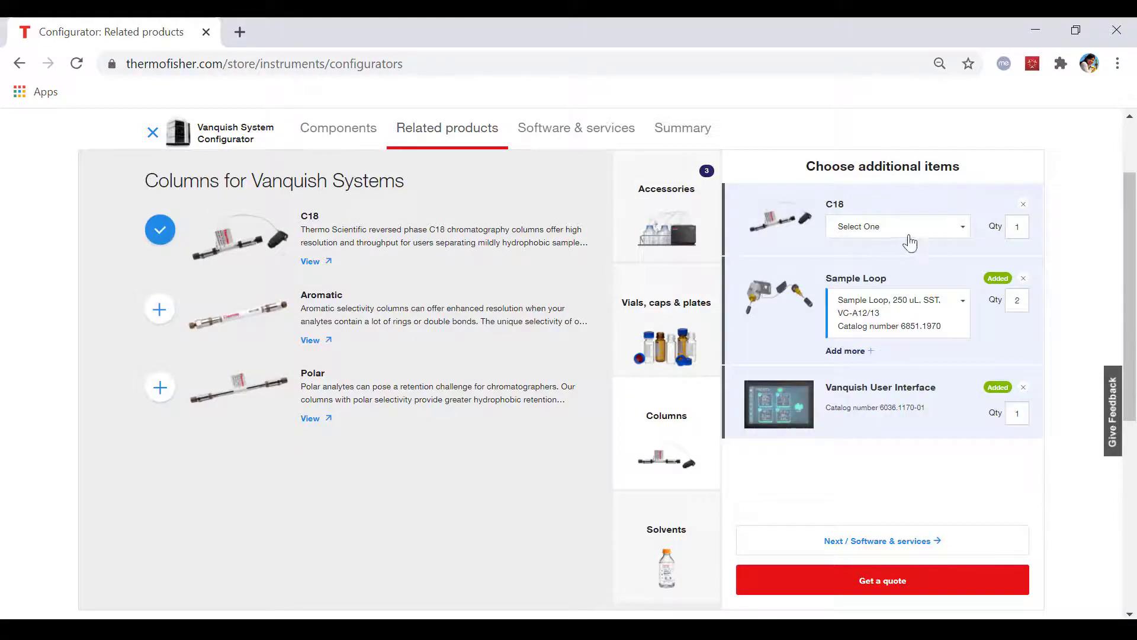
pyautogui.click(936, 237)
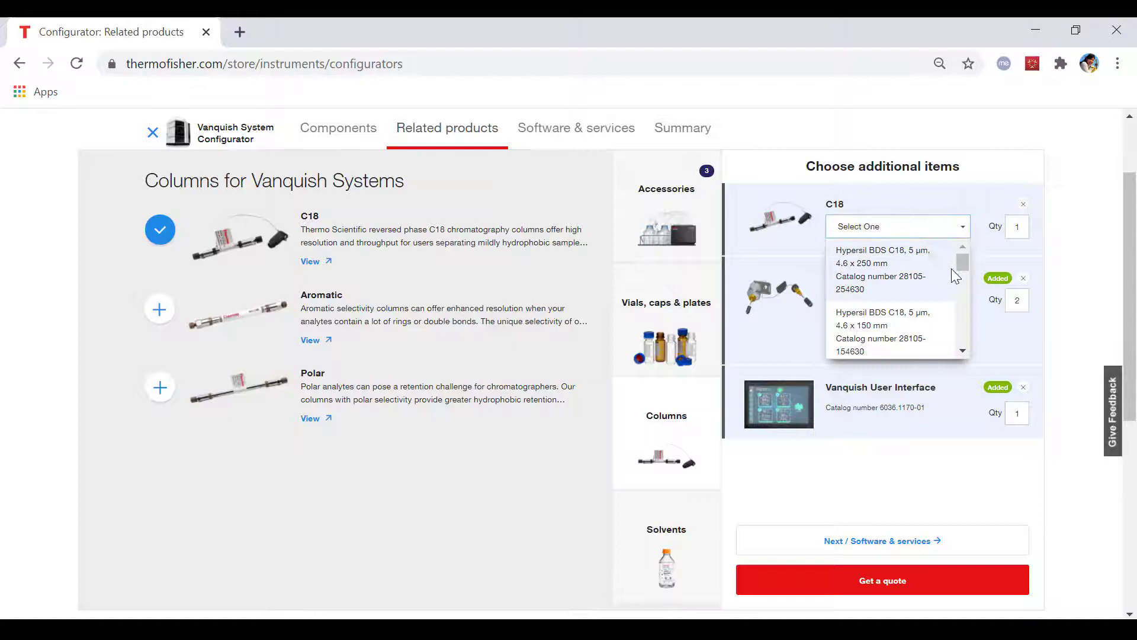
pyautogui.moveTo(958, 274); pyautogui.dragTo(965, 298)
pyautogui.click(899, 292)
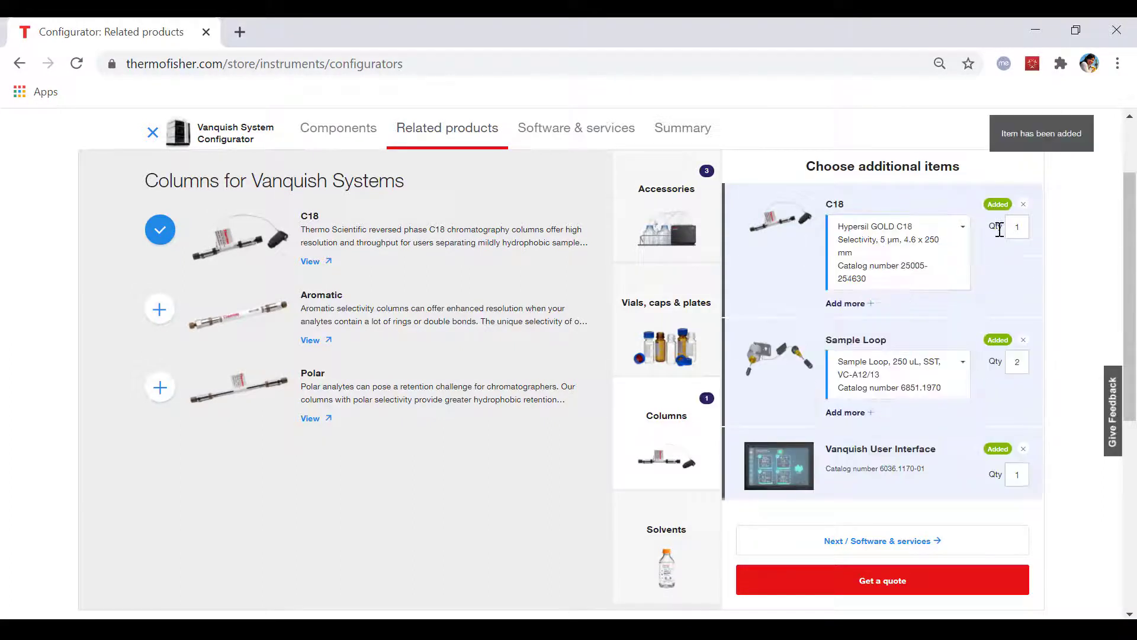
pyautogui.doubleClick(1021, 229)
pyautogui.write('2')
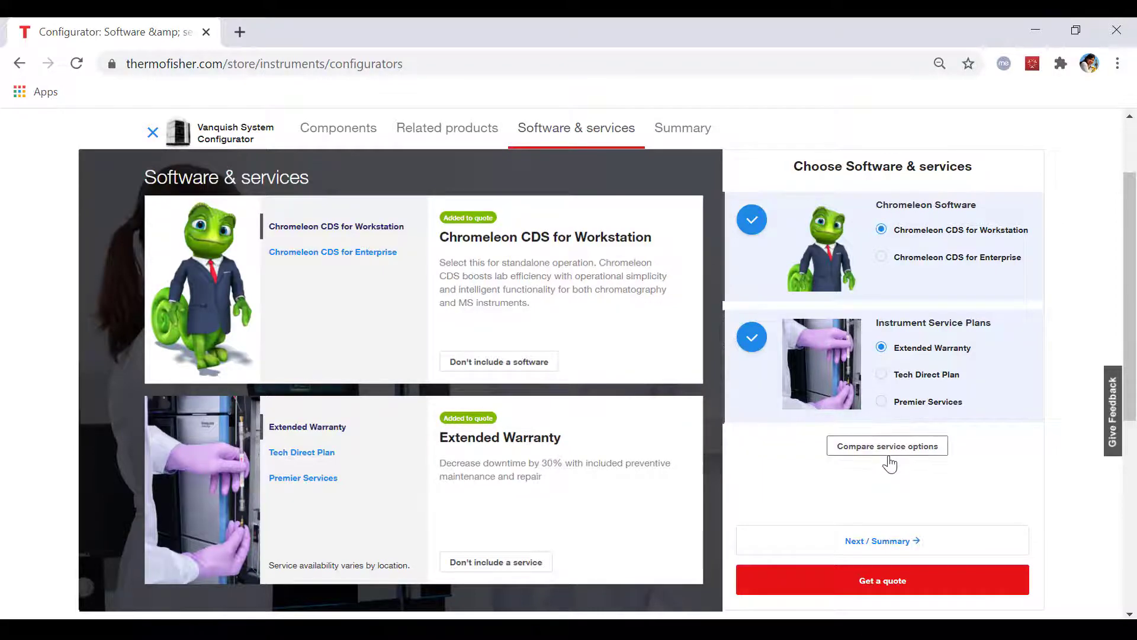
# Step: Review the service plan comparison, then select Premier Services
pyautogui.click(891, 451)
pyautogui.scroll(-8, 907, 361)
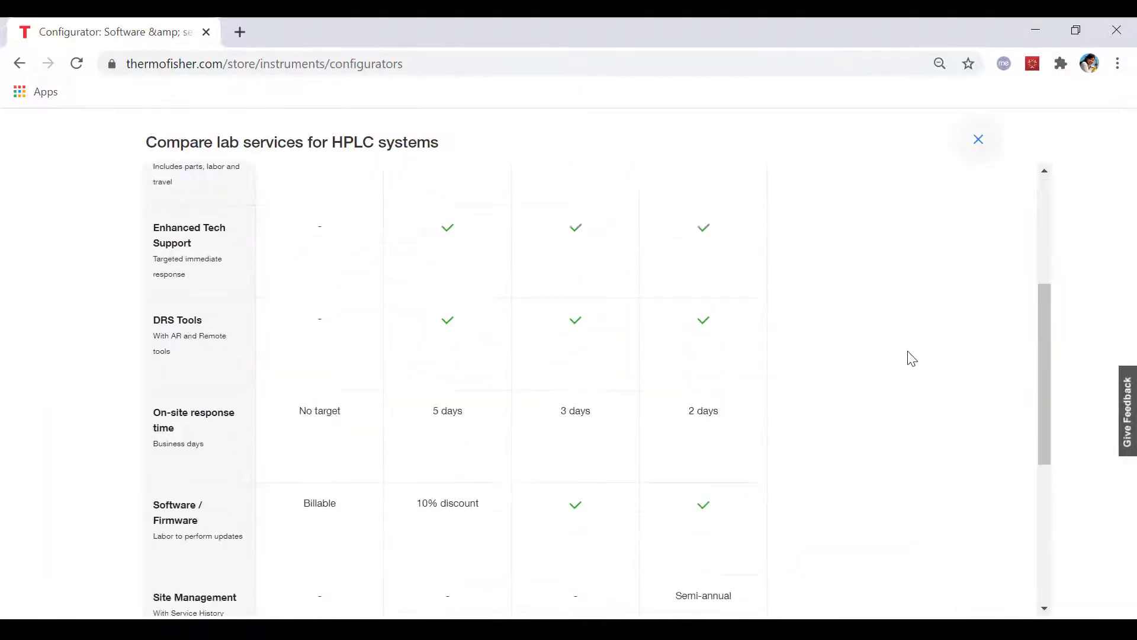
pyautogui.scroll(-5, 903, 370)
pyautogui.scroll(3, 906, 374)
pyautogui.scroll(5, 907, 375)
pyautogui.click(978, 140)
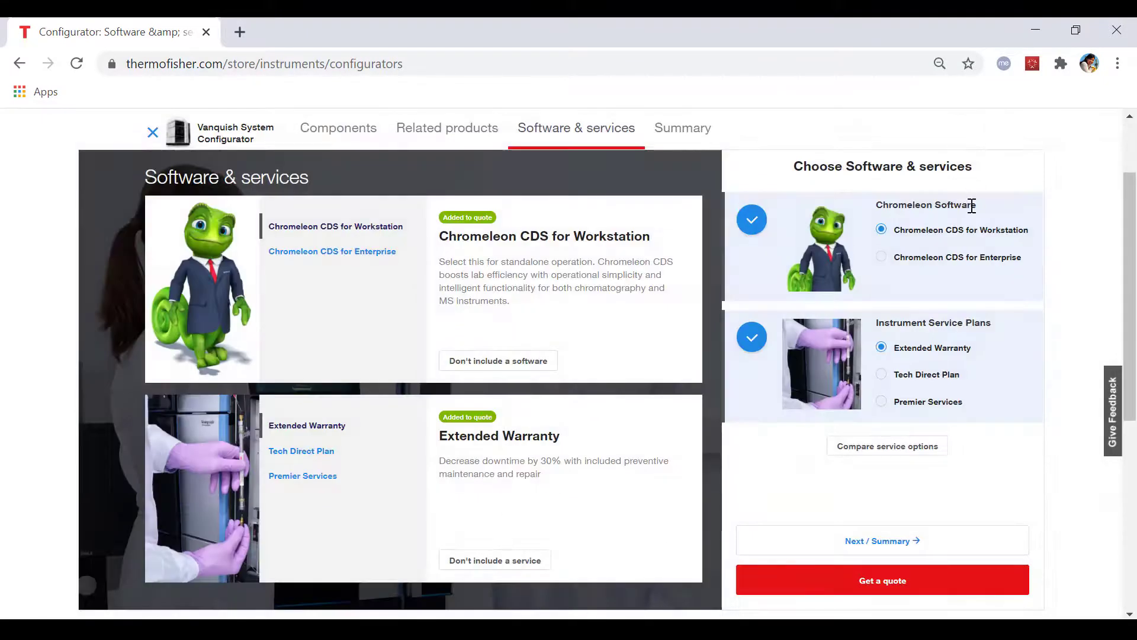
pyautogui.click(903, 406)
# Step: Open the Summary page and scroll through every selected component
pyautogui.click(893, 541)
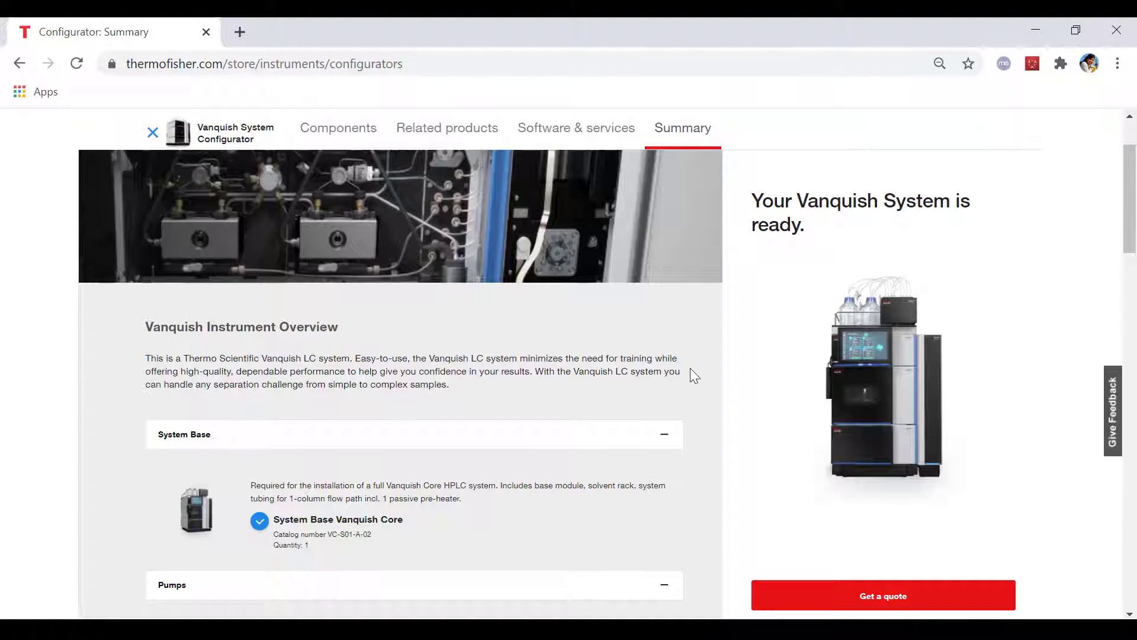
pyautogui.scroll(-2, 691, 373)
pyautogui.scroll(-2, 691, 376)
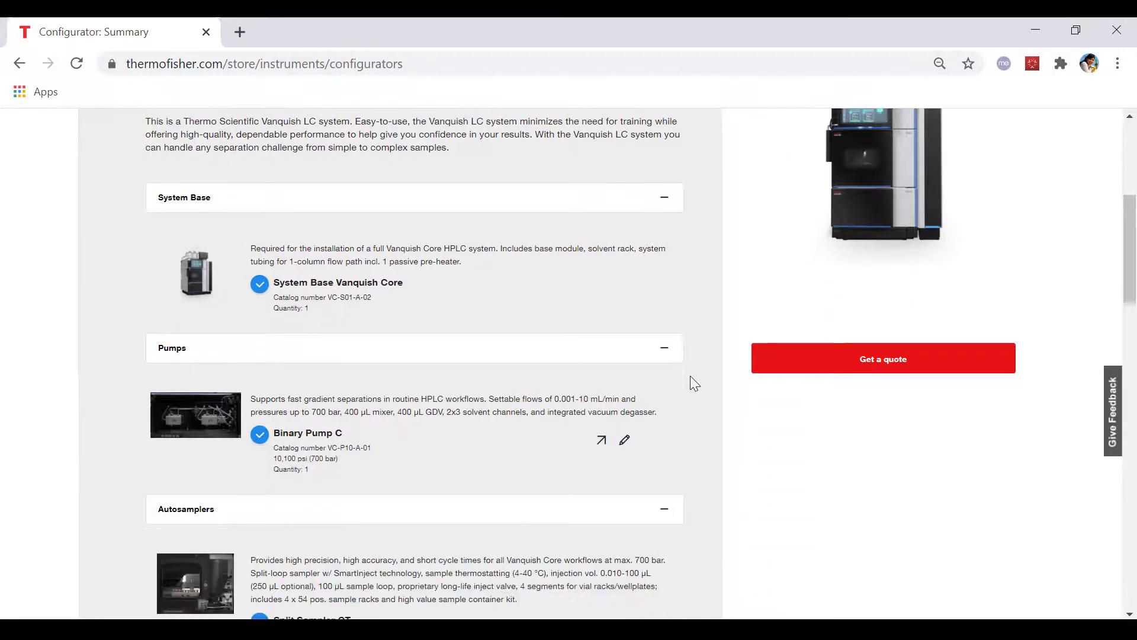
pyautogui.scroll(-1, 690, 377)
pyautogui.scroll(-1, 690, 377)
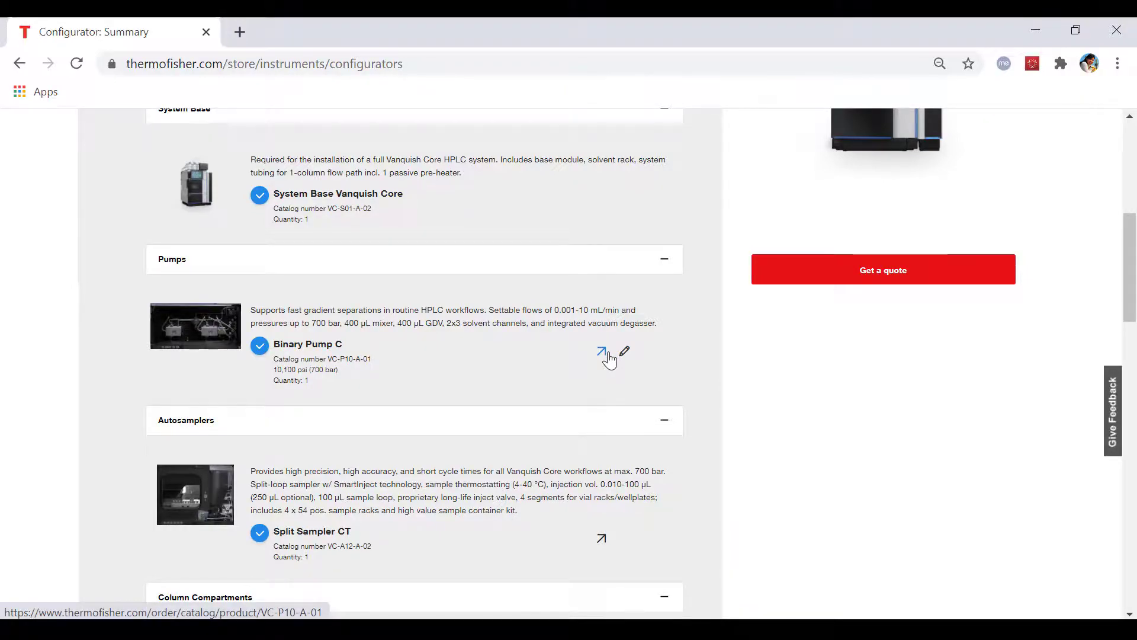
pyautogui.scroll(-2, 717, 377)
pyautogui.scroll(-5, 717, 377)
pyautogui.scroll(-4, 716, 377)
pyautogui.scroll(-5, 717, 377)
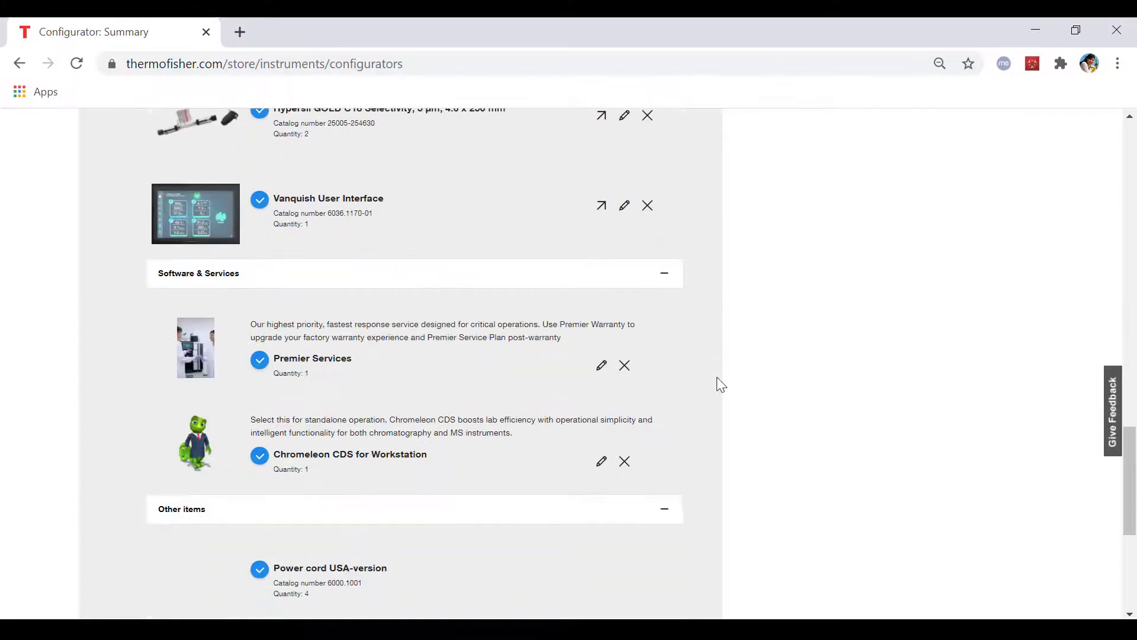
pyautogui.scroll(3, 717, 377)
pyautogui.scroll(10, 717, 377)
pyautogui.scroll(7, 717, 377)
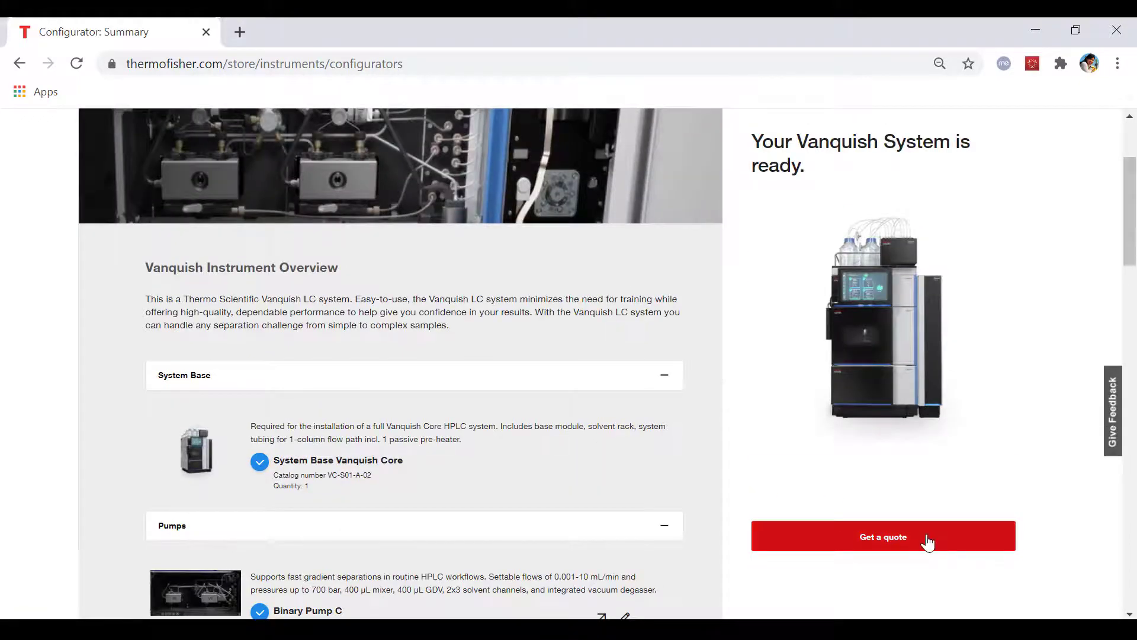
# Step: Request a quote and scroll through the empty RFQ contact form
pyautogui.click(927, 540)
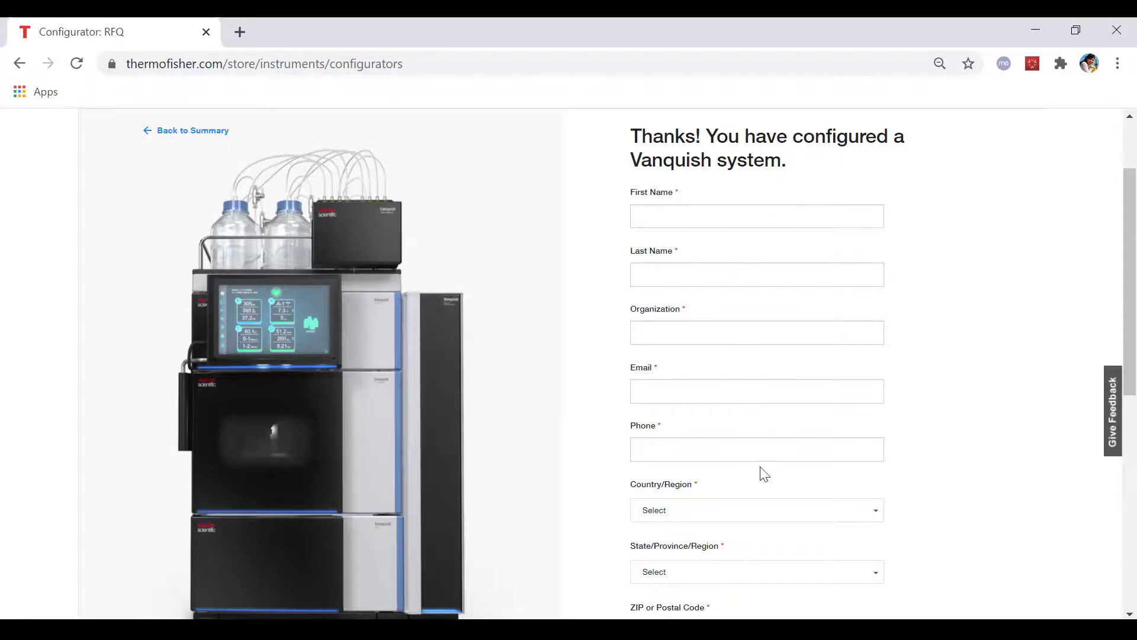
pyautogui.scroll(-1, 765, 480)
pyautogui.scroll(-2, 770, 489)
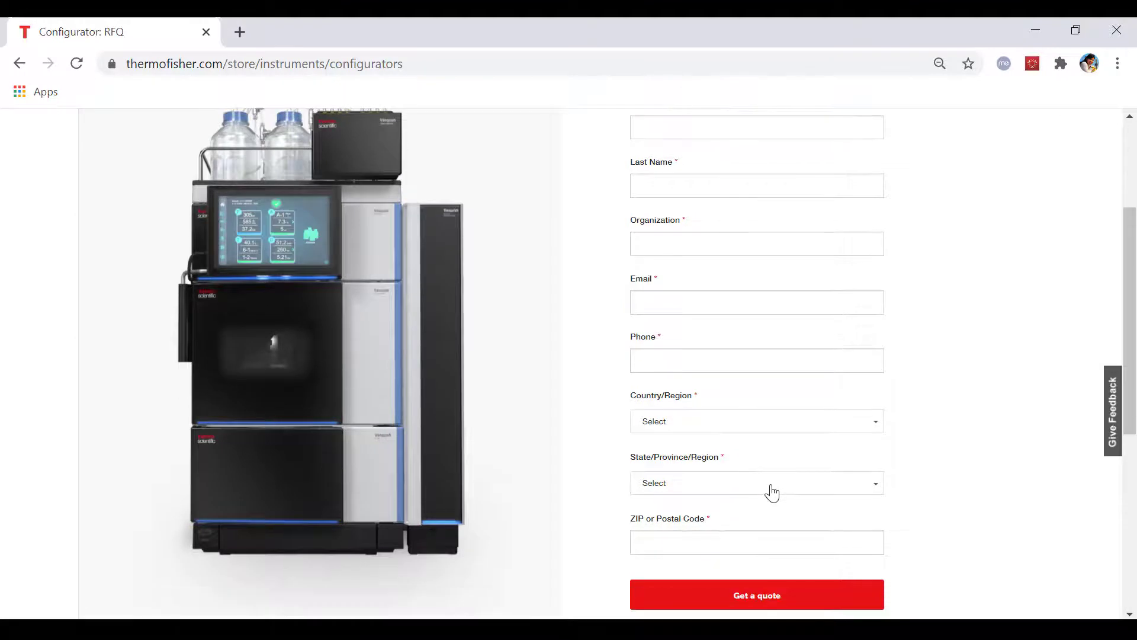
pyautogui.scroll(-1, 772, 491)
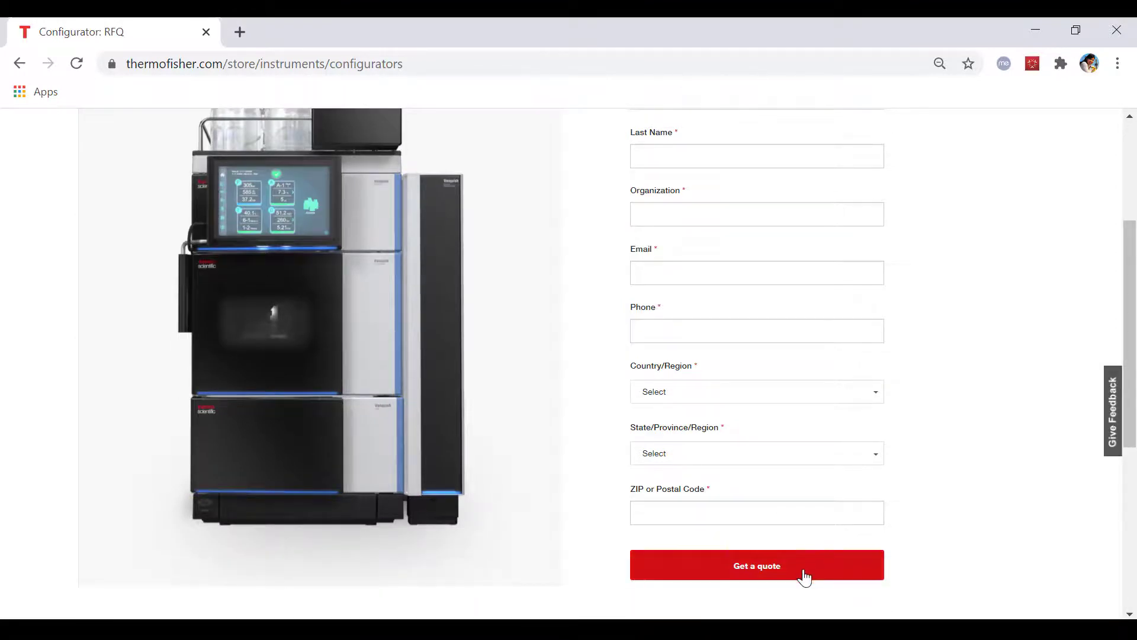